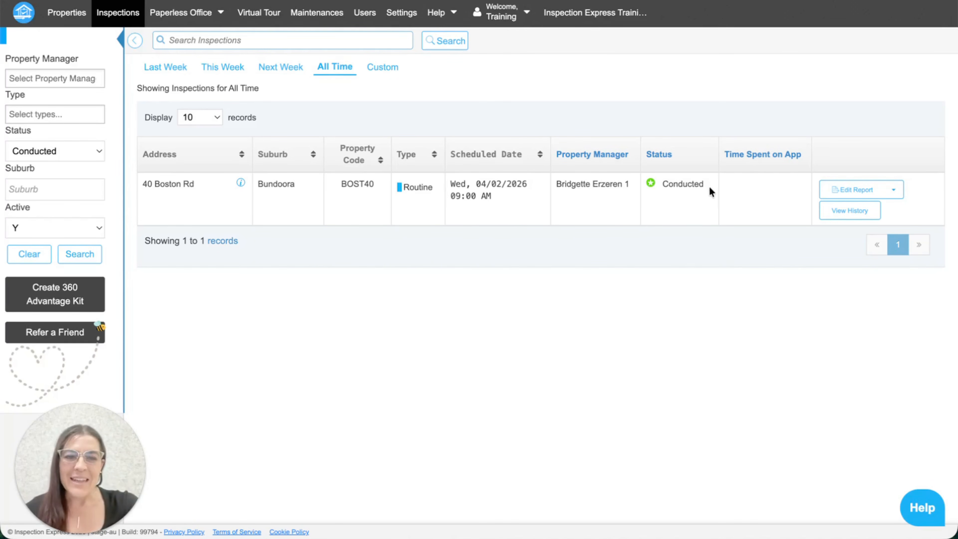
pyautogui.click(858, 189)
pyautogui.click(632, 89)
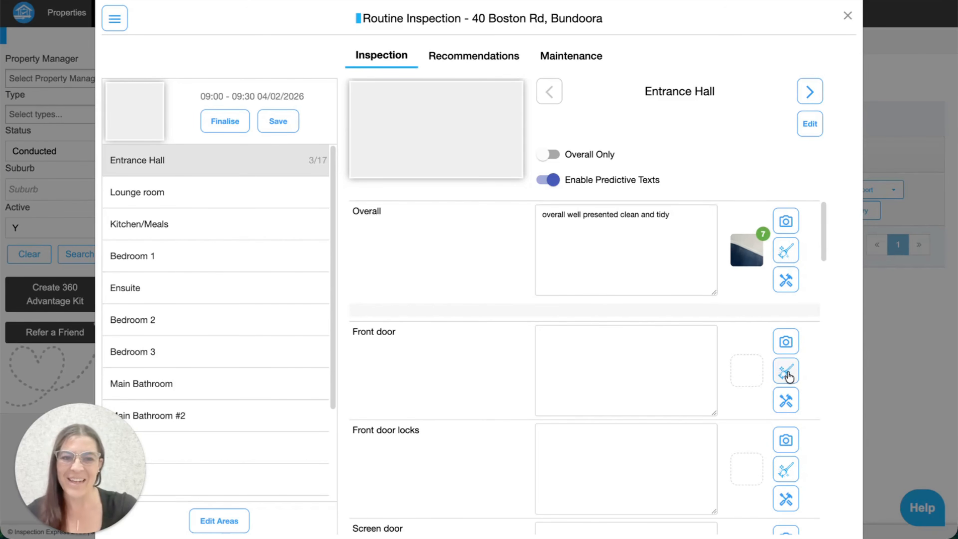
pyautogui.scroll(-1, 682, 399)
pyautogui.scroll(-8, 682, 400)
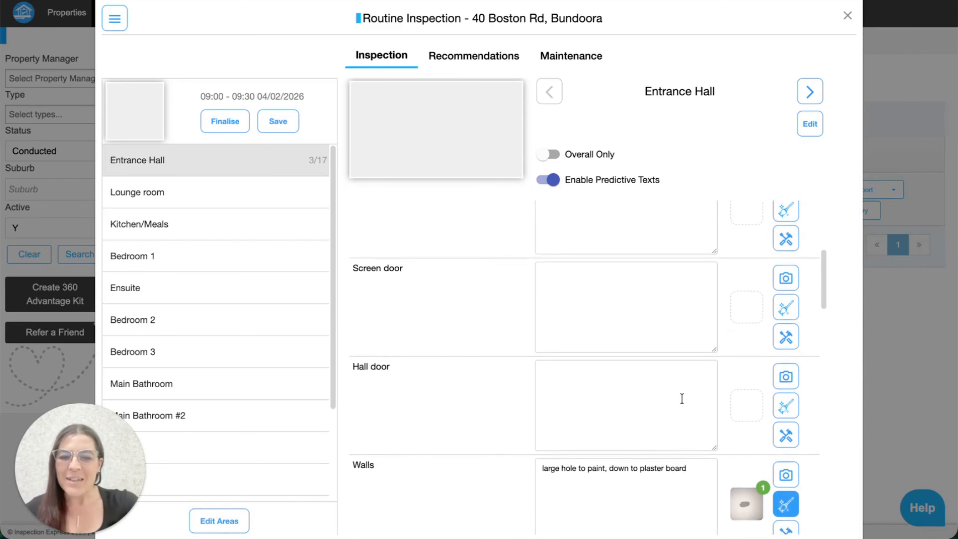
pyautogui.scroll(-3, 683, 400)
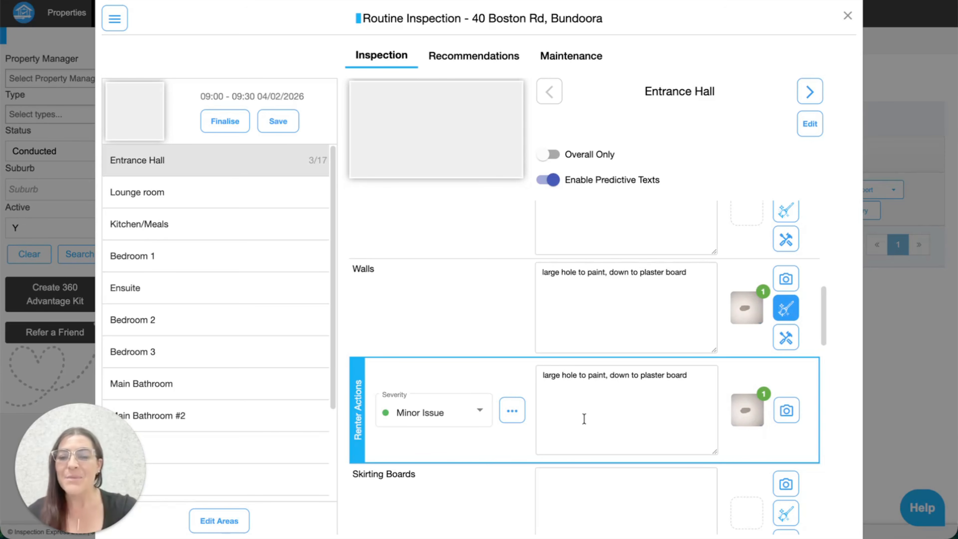
# Change the Entrance Hall Walls renter action's severity from Minor Issue to Re-Inspect
pyautogui.click(520, 412)
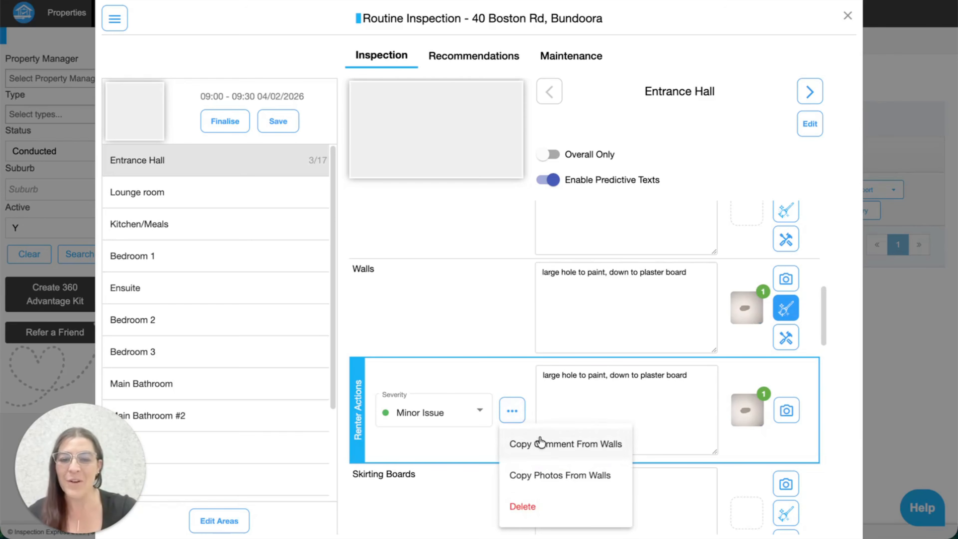
pyautogui.click(682, 413)
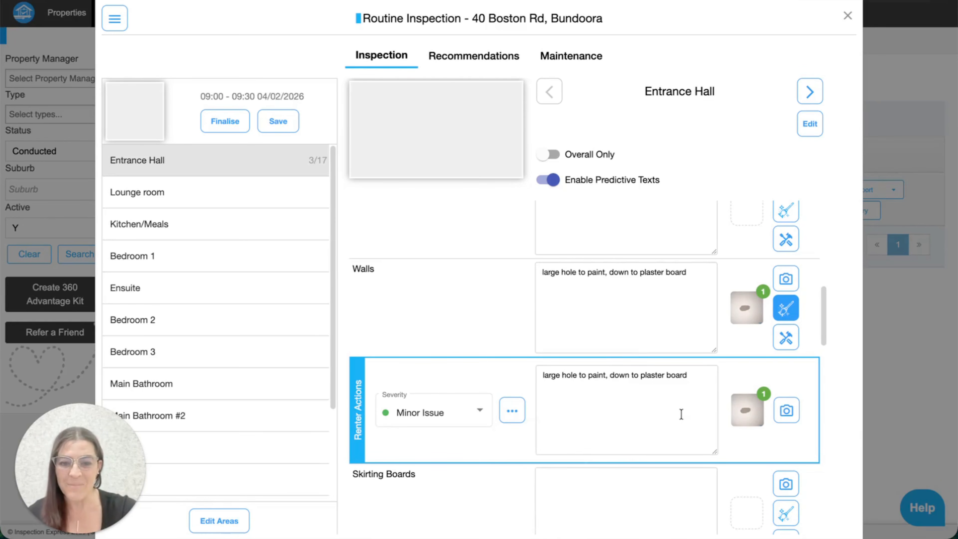
pyautogui.click(456, 421)
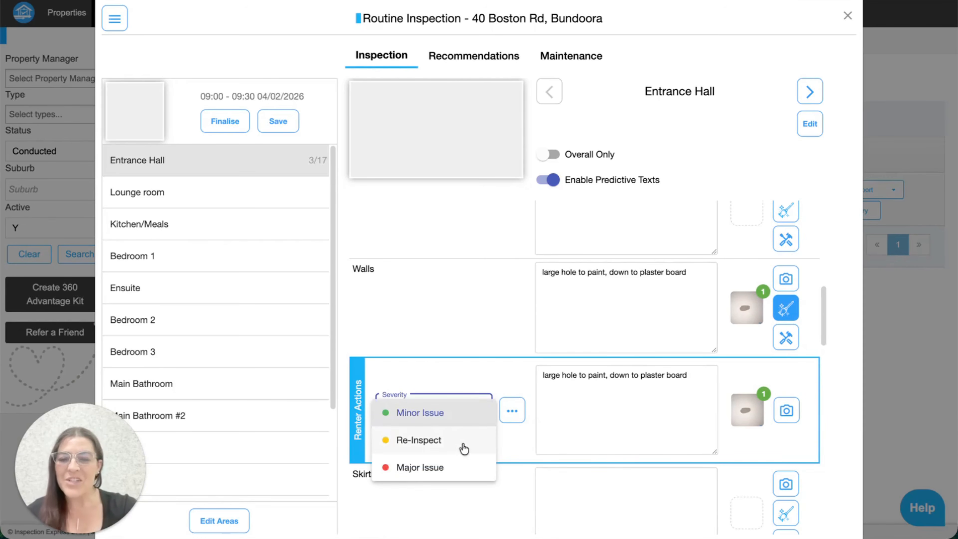
pyautogui.click(474, 365)
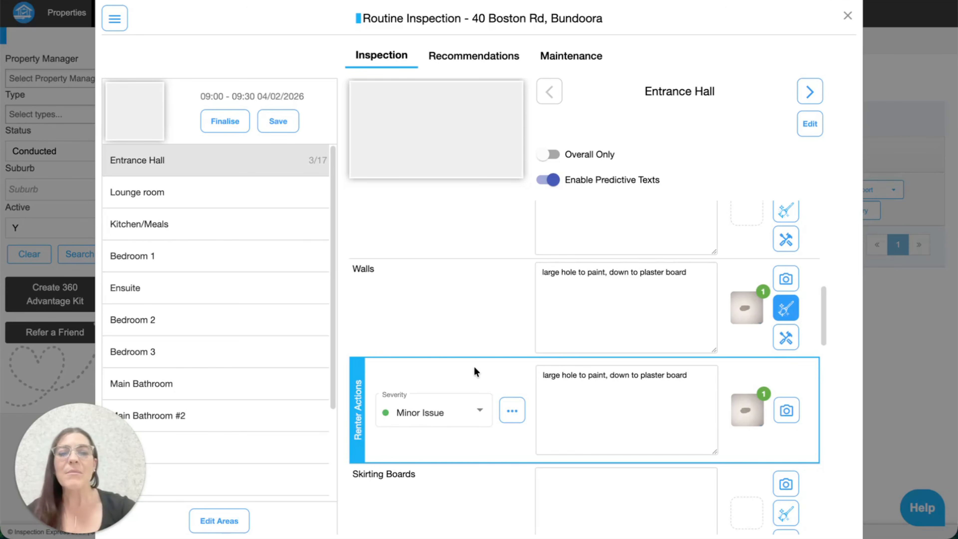
pyautogui.click(476, 411)
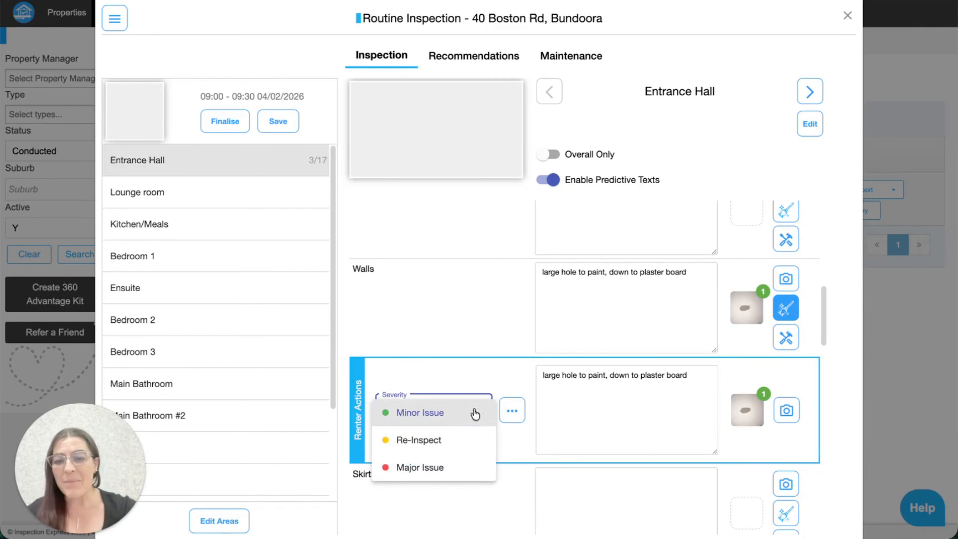
pyautogui.click(442, 440)
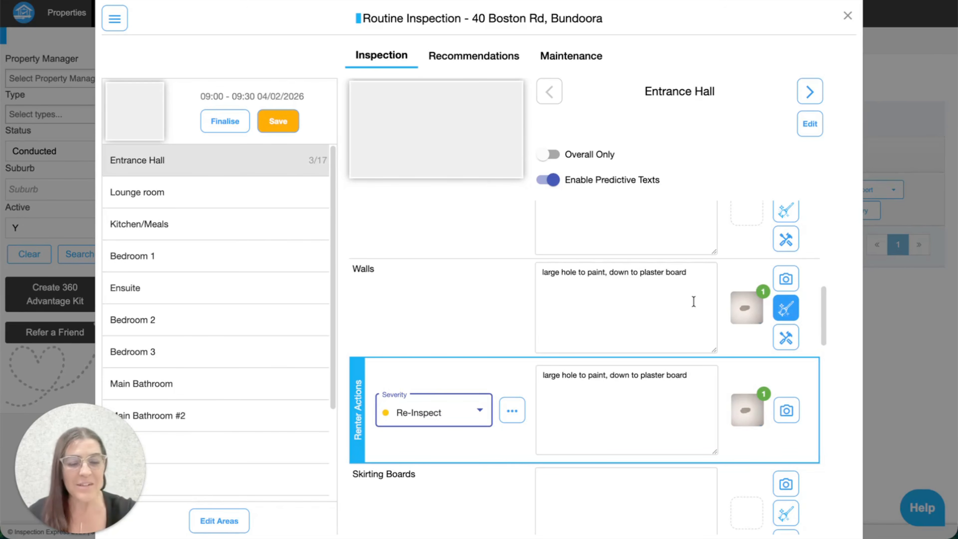
pyautogui.click(696, 376)
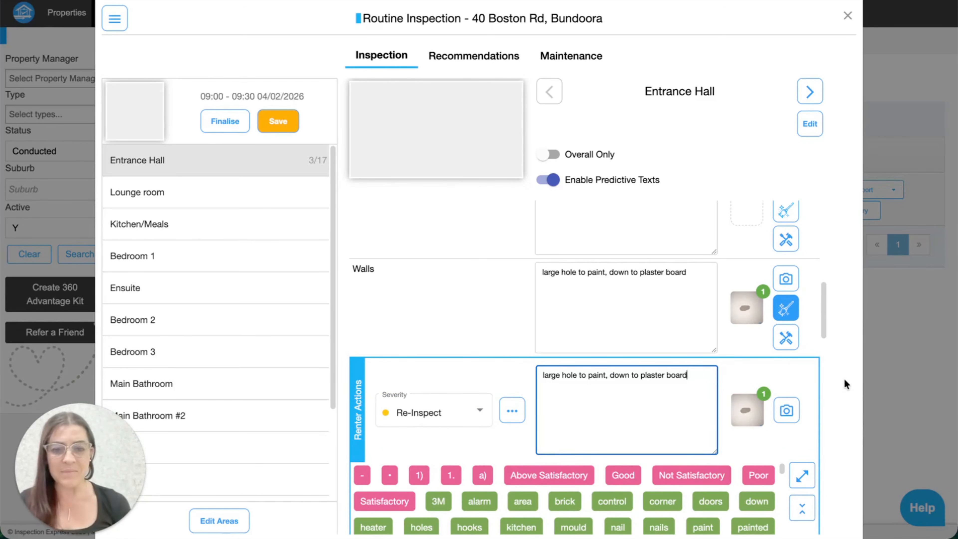
# Reword the Walls renter action to 'large hole to paint, must repair', then start deleting it
pyautogui.press('BackSpace')
pyautogui.press('BackSpace')
pyautogui.press('BackSpace')
pyautogui.press('BackSpace')
pyautogui.press('BackSpace')
pyautogui.press('BackSpace')
pyautogui.press('BackSpace')
pyautogui.press('BackSpace')
pyautogui.press('BackSpace')
pyautogui.press('BackSpace')
pyautogui.press('BackSpace')
pyautogui.press('BackSpace')
pyautogui.press('BackSpace')
pyautogui.press('BackSpace')
pyautogui.press('BackSpace')
pyautogui.press('BackSpace')
pyautogui.press('BackSpace')
pyautogui.press('BackSpace')
pyautogui.press('BackSpace')
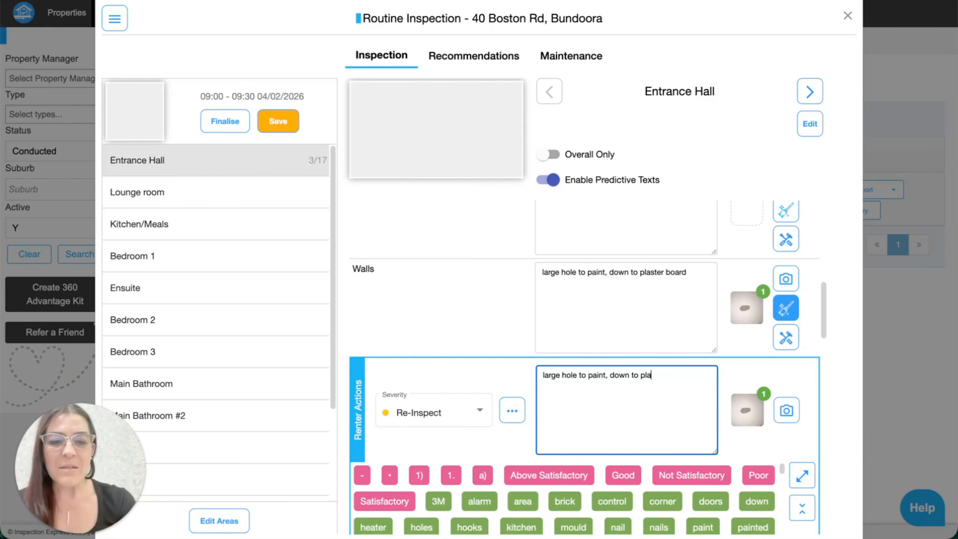
pyautogui.press('BackSpace')
pyautogui.press('BackSpace')
pyautogui.press('BackSpace')
pyautogui.write('must repair')
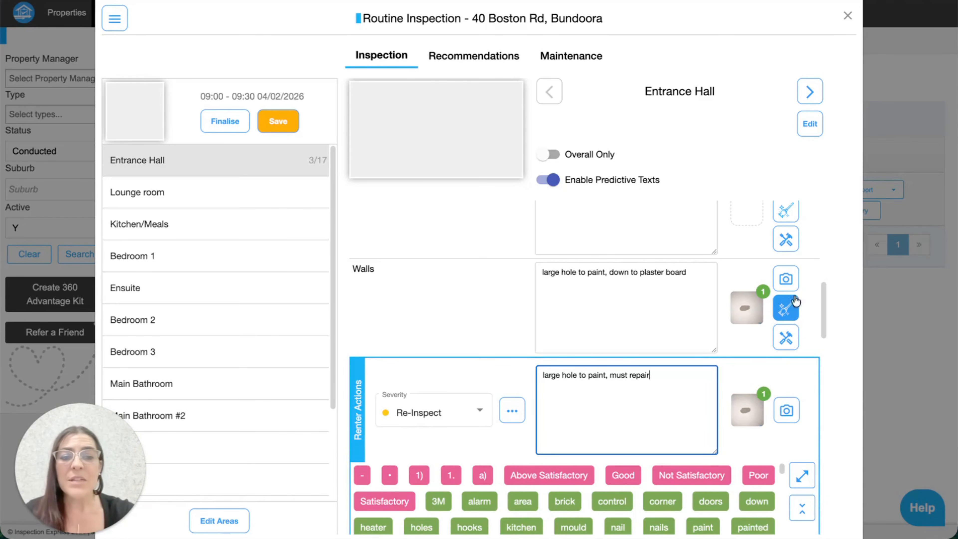
pyautogui.click(787, 309)
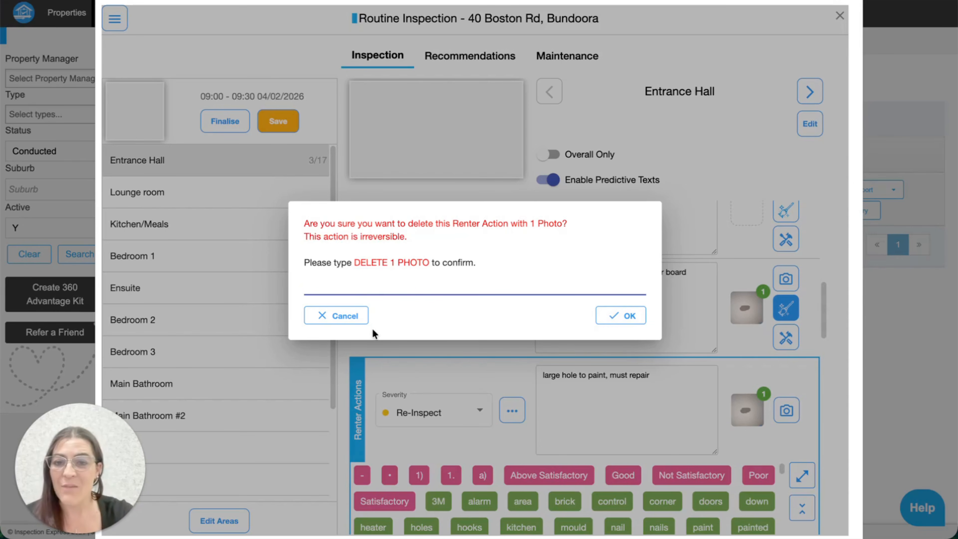
# Keep the Walls renter action and view the Entrance Hall Windows broken-glass photo full size
pyautogui.click(346, 317)
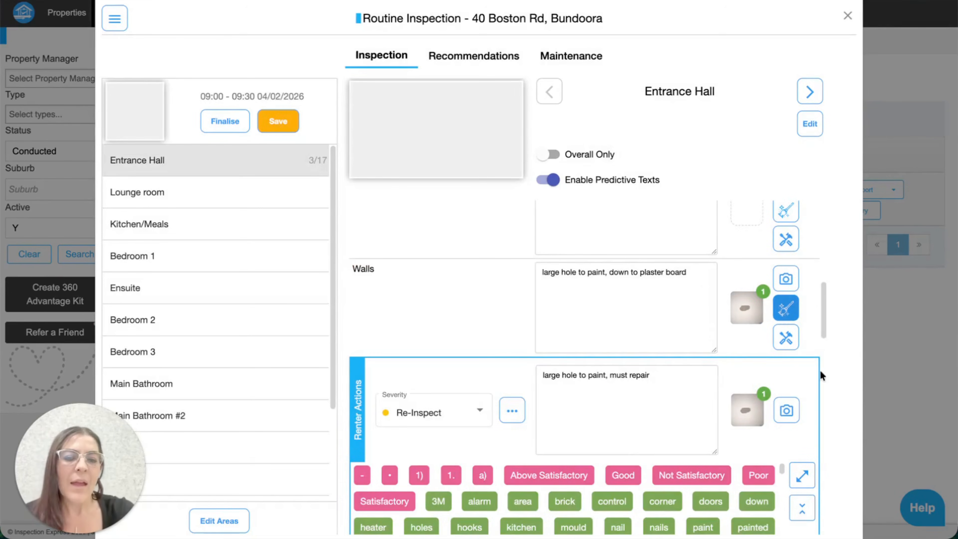
pyautogui.scroll(-5, 800, 334)
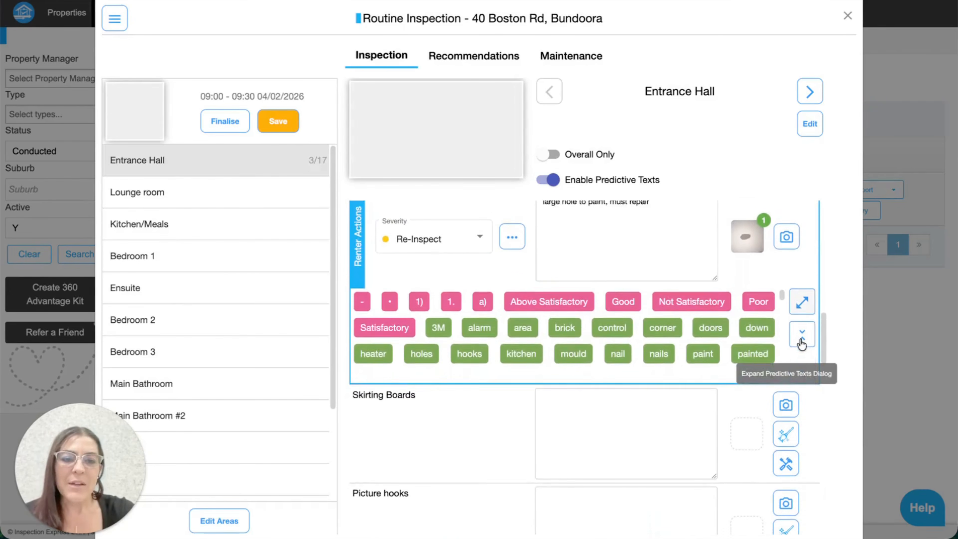
pyautogui.scroll(-5, 800, 341)
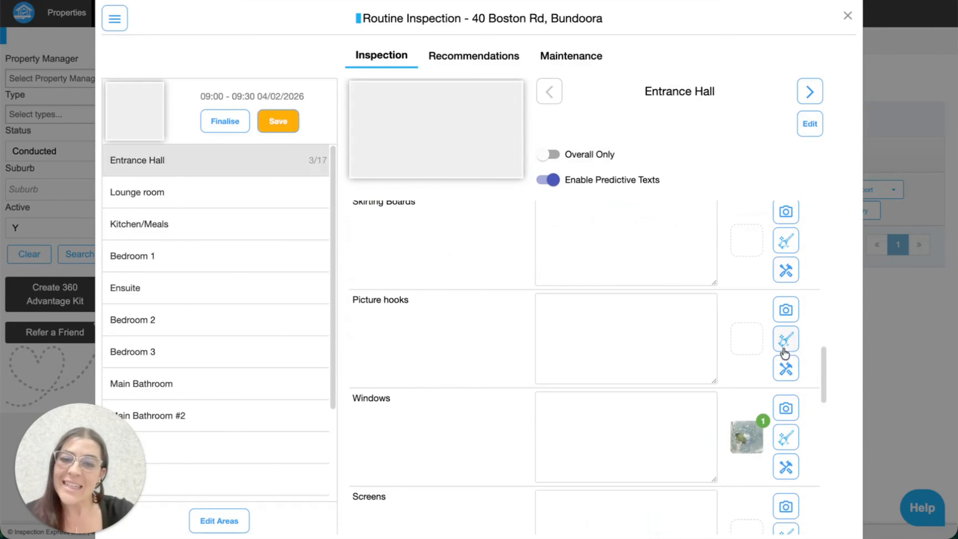
pyautogui.scroll(-3, 743, 356)
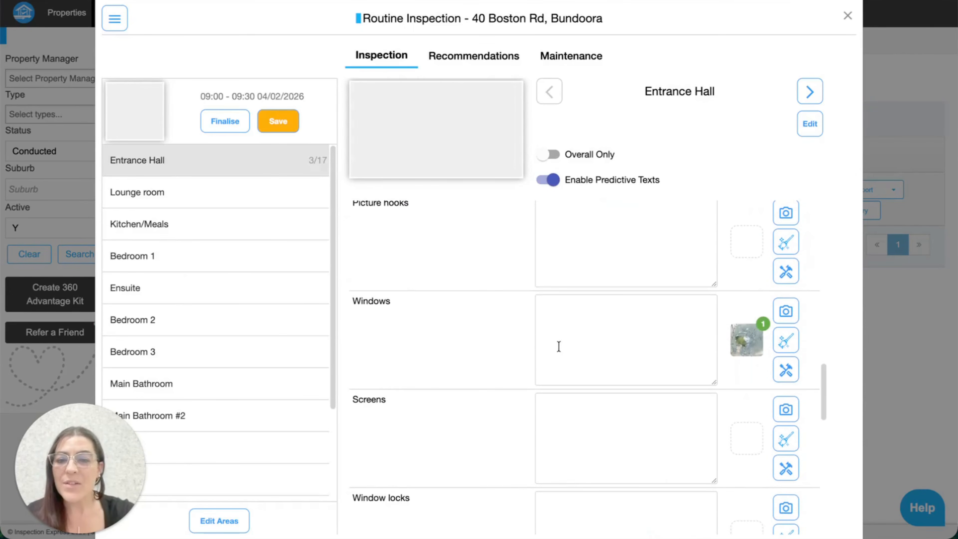
pyautogui.click(748, 340)
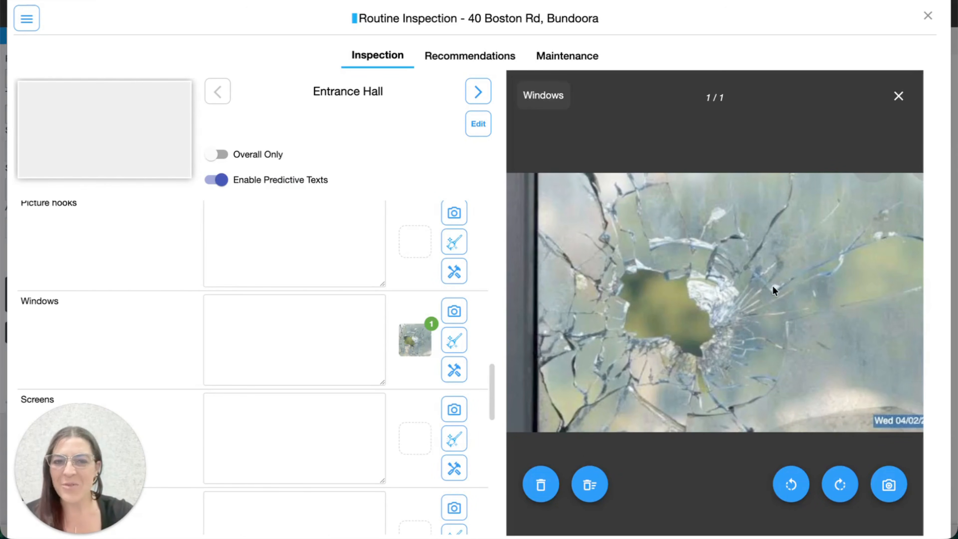
# Close the photo viewer and note 'full thickness hole' on the Entrance Hall Windows item
pyautogui.click(905, 100)
pyautogui.click(612, 327)
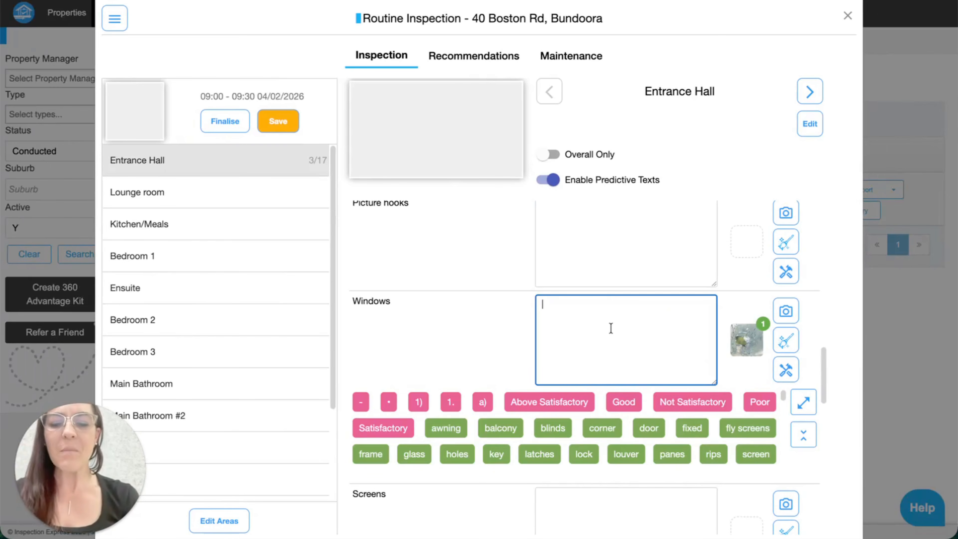
pyautogui.write('full ')
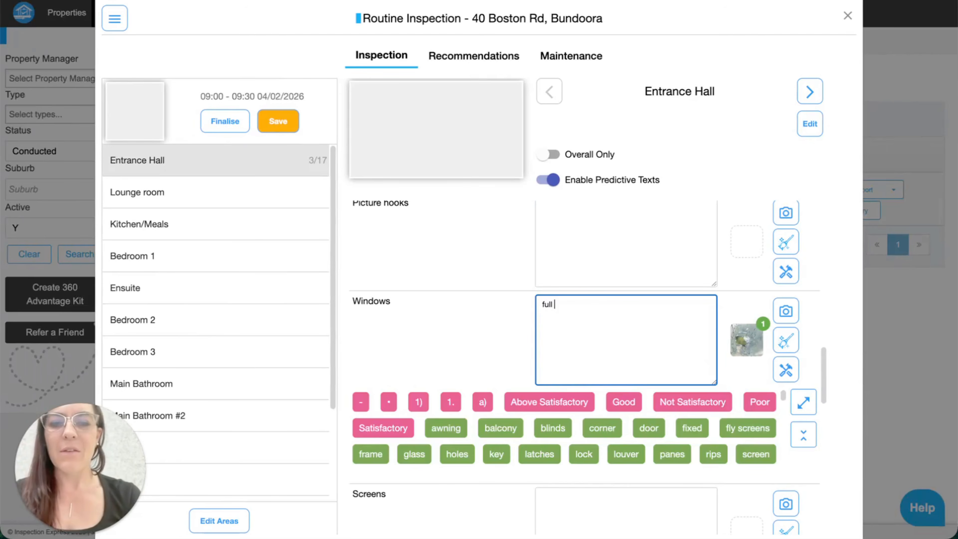
pyautogui.write('thickne')
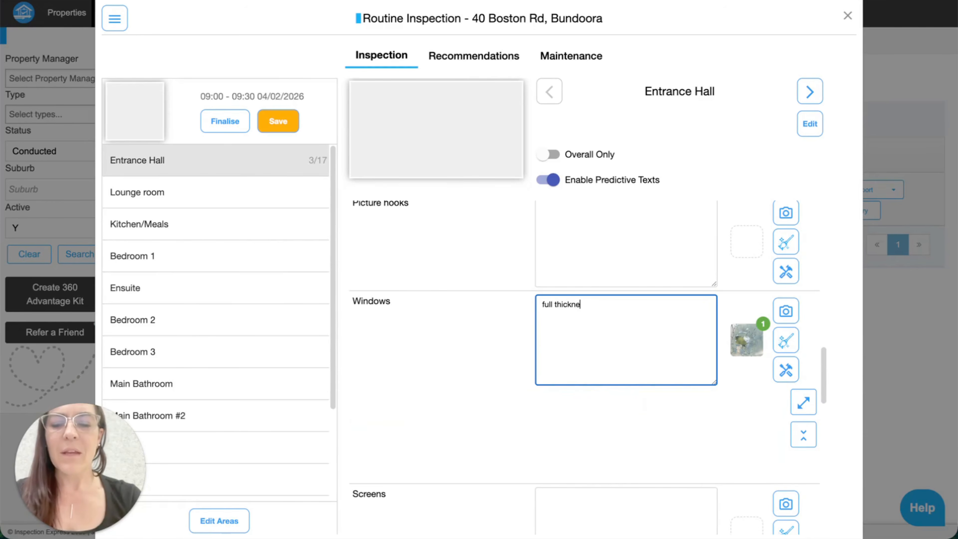
pyautogui.write('s hole')
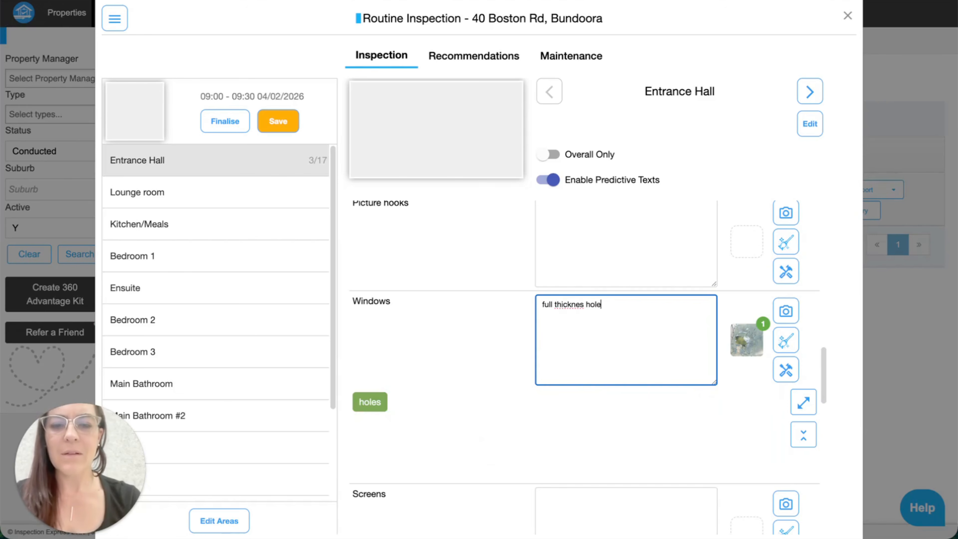
pyautogui.click(584, 305)
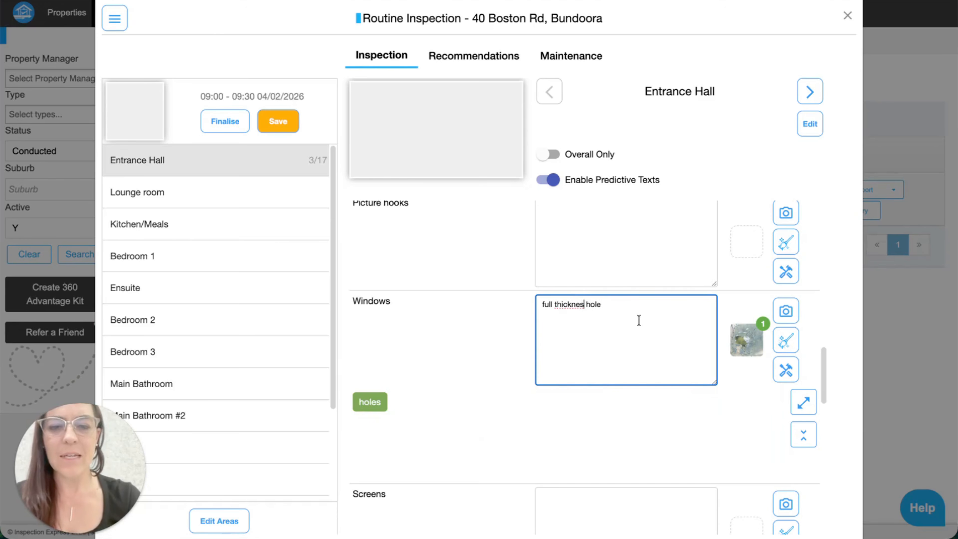
pyautogui.write('s')
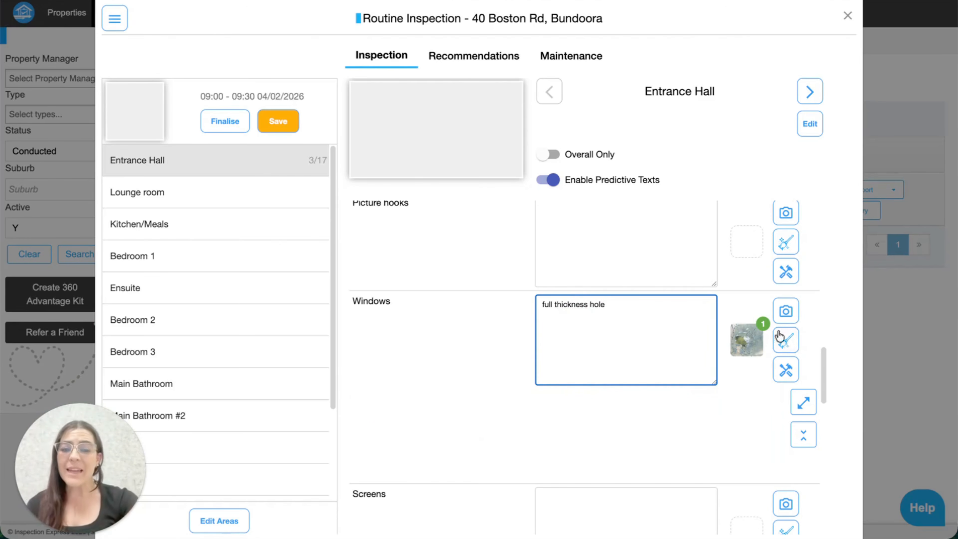
# Add a Major Issue renter action that copies the Windows comment and photo
pyautogui.click(787, 343)
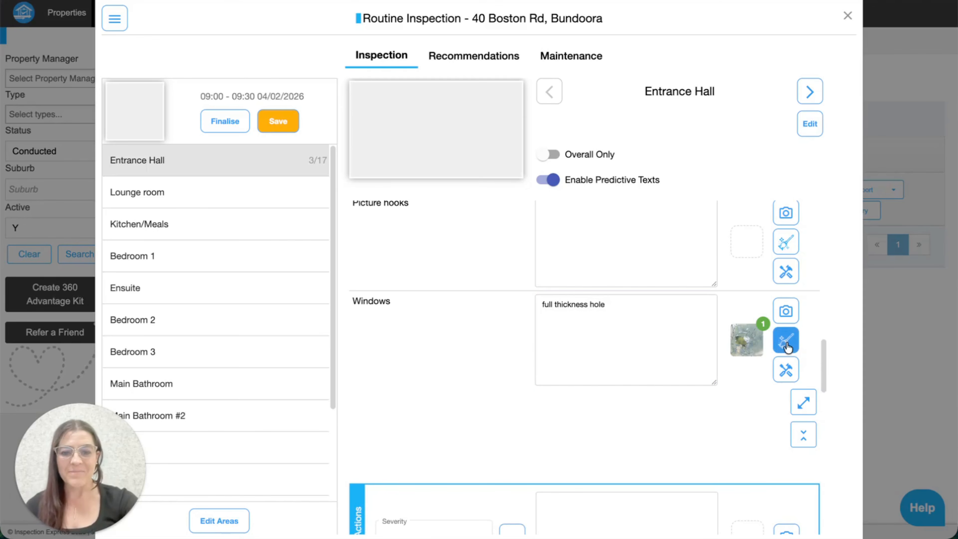
pyautogui.scroll(-4, 708, 409)
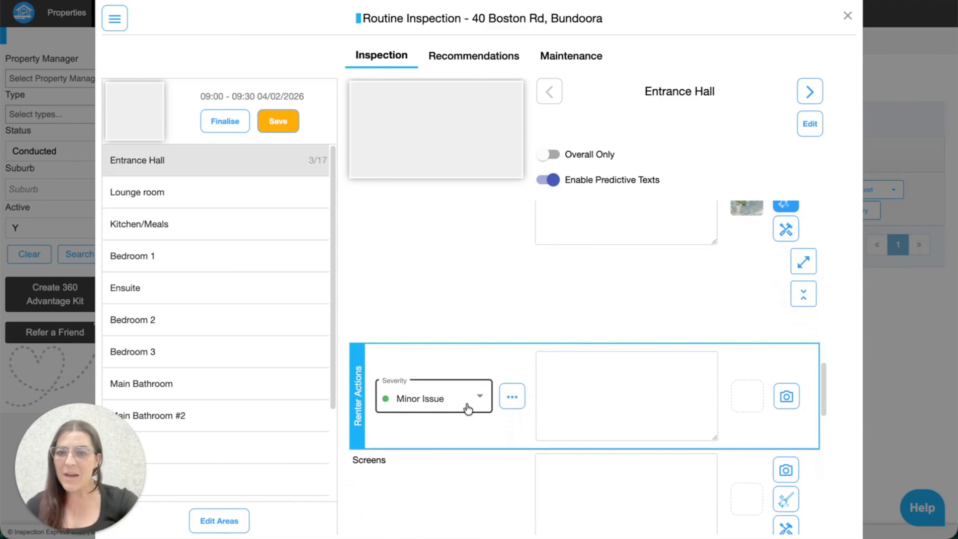
pyautogui.click(468, 408)
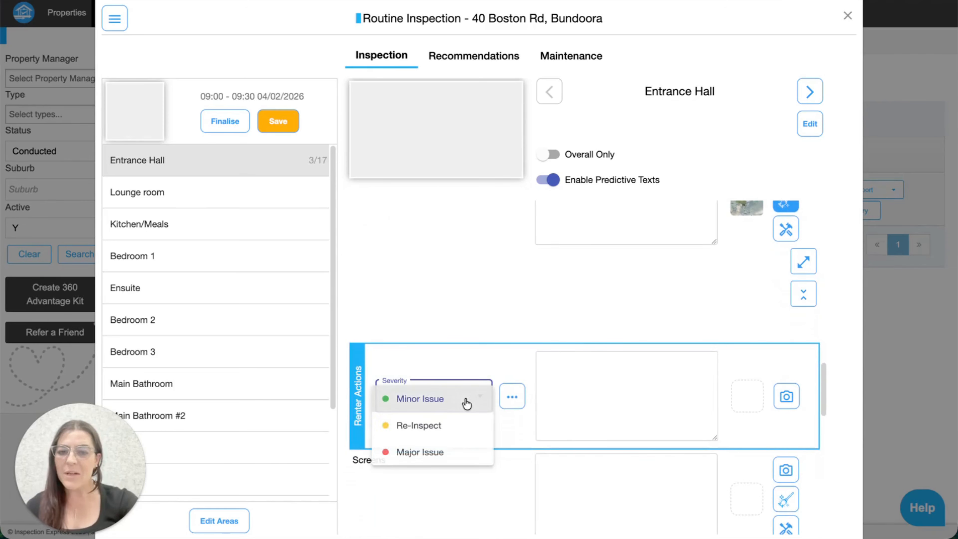
pyautogui.click(446, 454)
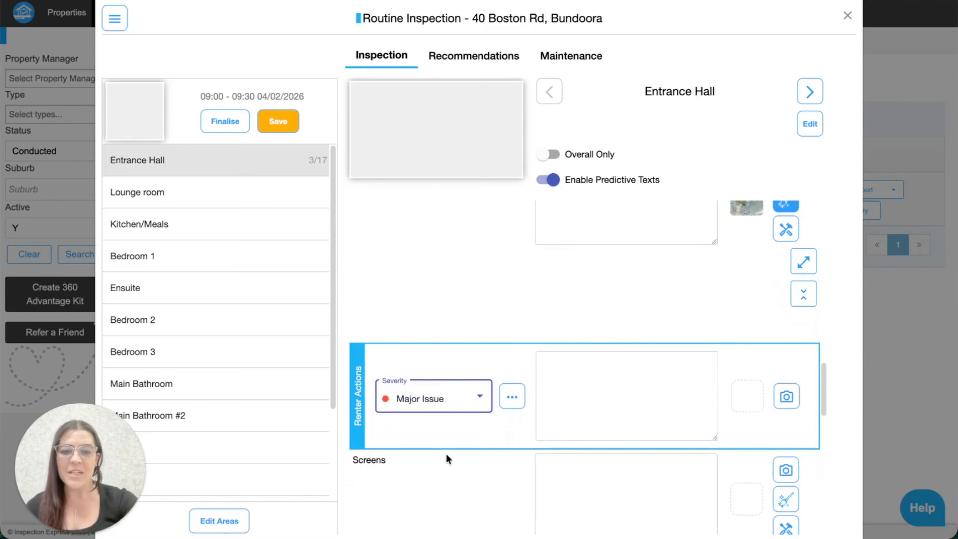
pyautogui.click(519, 399)
pyautogui.click(550, 430)
pyautogui.click(512, 398)
pyautogui.click(537, 460)
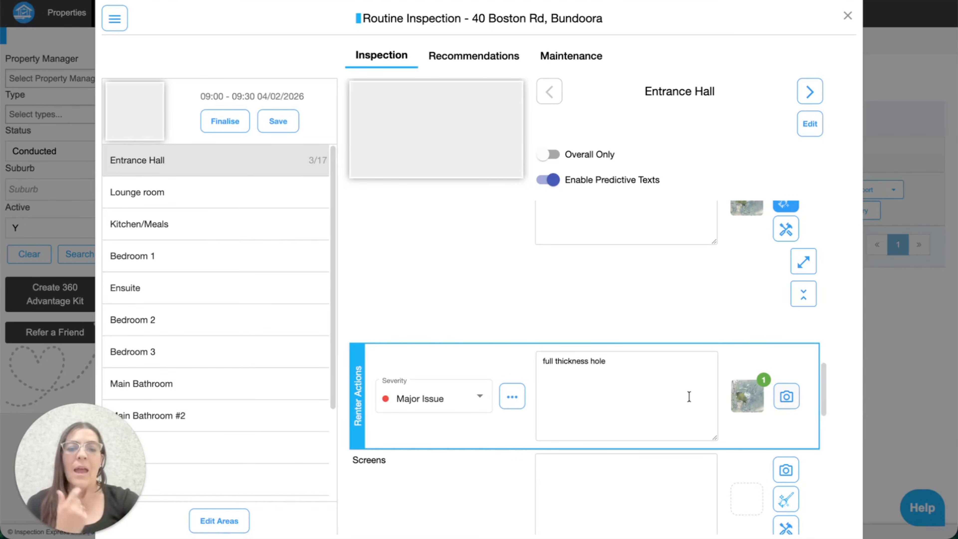
pyautogui.scroll(2, 629, 358)
pyautogui.scroll(-2, 629, 357)
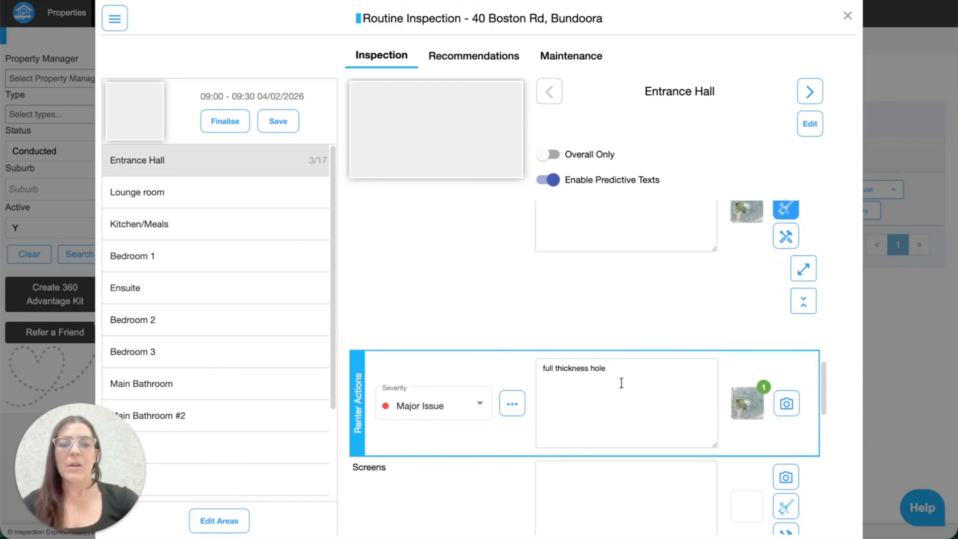
# Append 'must repair in 7 days' to the Windows renter action note and save the inspection
pyautogui.click(623, 374)
pyautogui.write('must rap')
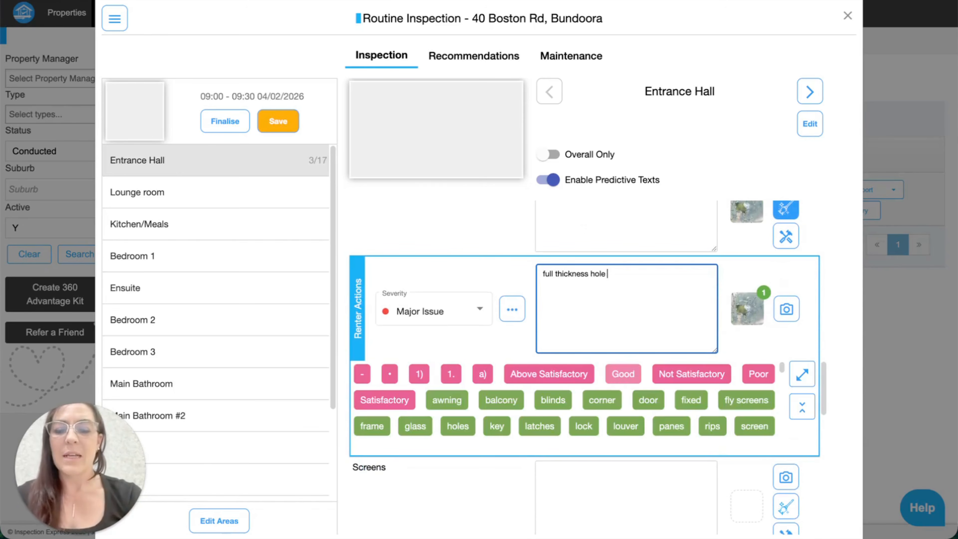
pyautogui.write('ir')
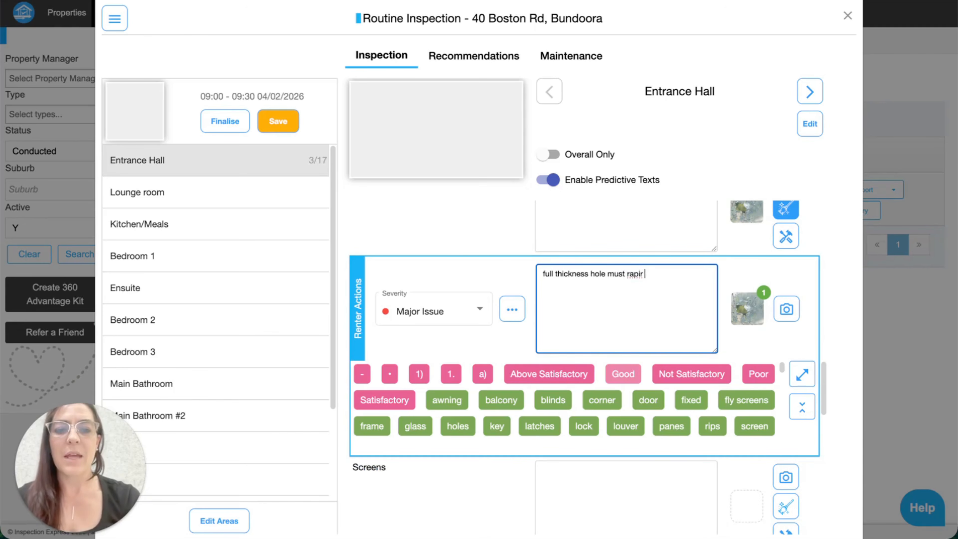
pyautogui.press('BackSpace')
pyautogui.press('BackSpace')
pyautogui.press('BackSpace')
pyautogui.write('ep')
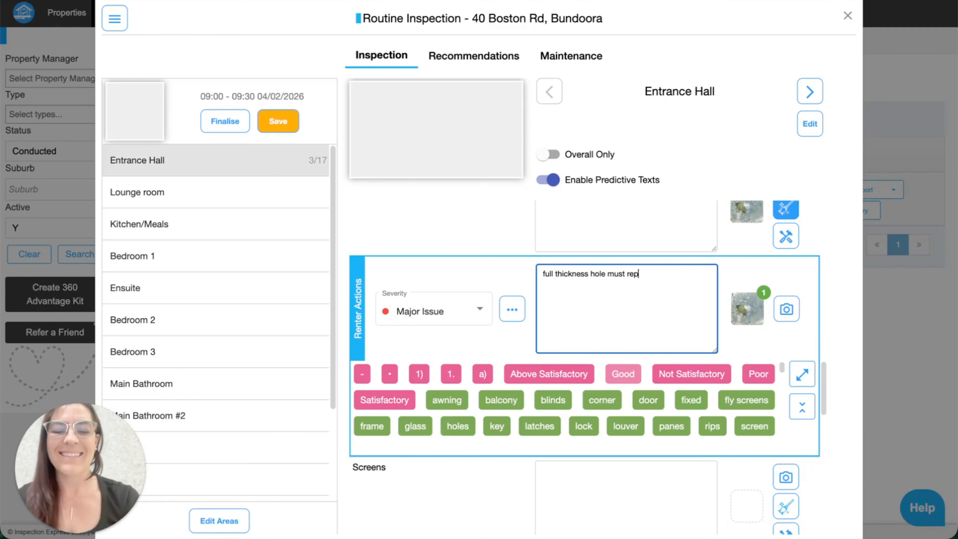
pyautogui.write('air in 7 dy')
pyautogui.press('BackSpace')
pyautogui.write('ay')
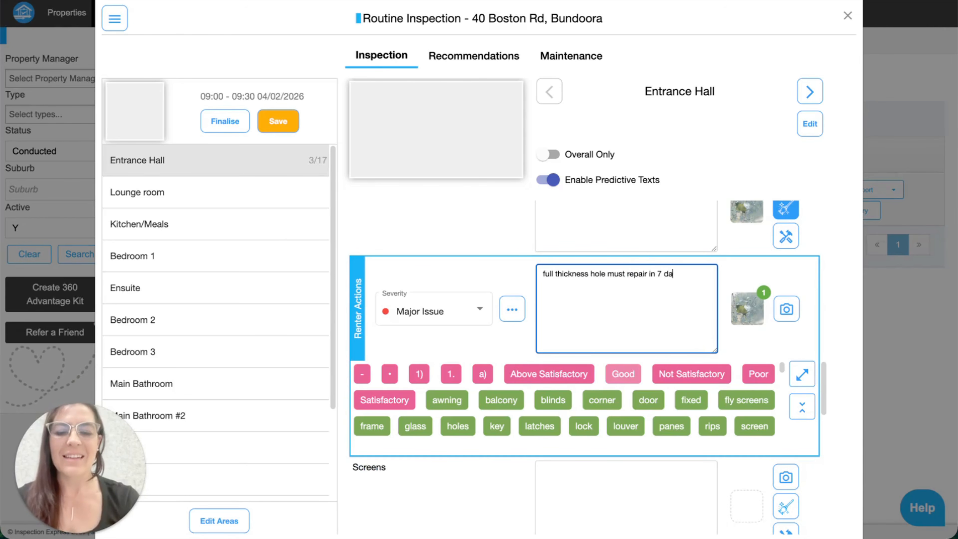
pyautogui.press('BackSpace')
pyautogui.write('ys')
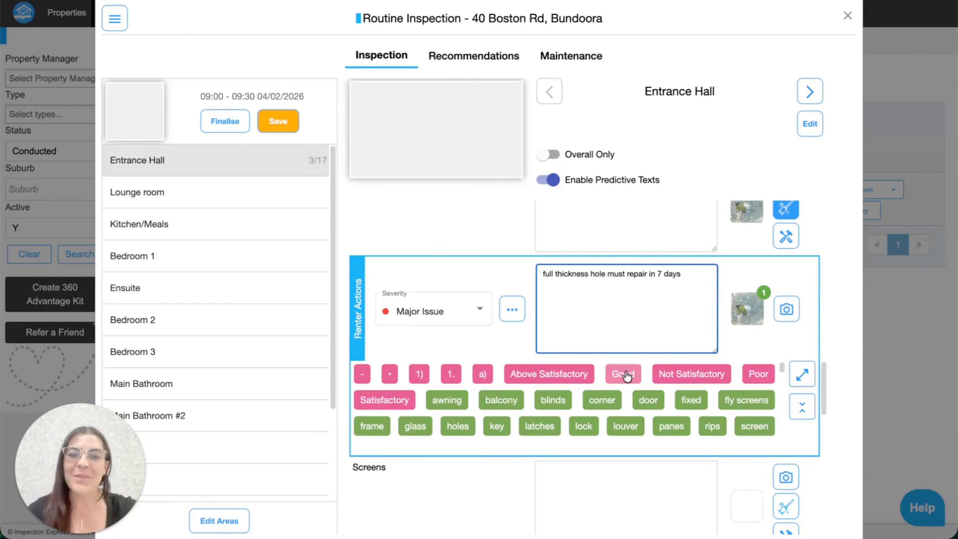
pyautogui.click(427, 249)
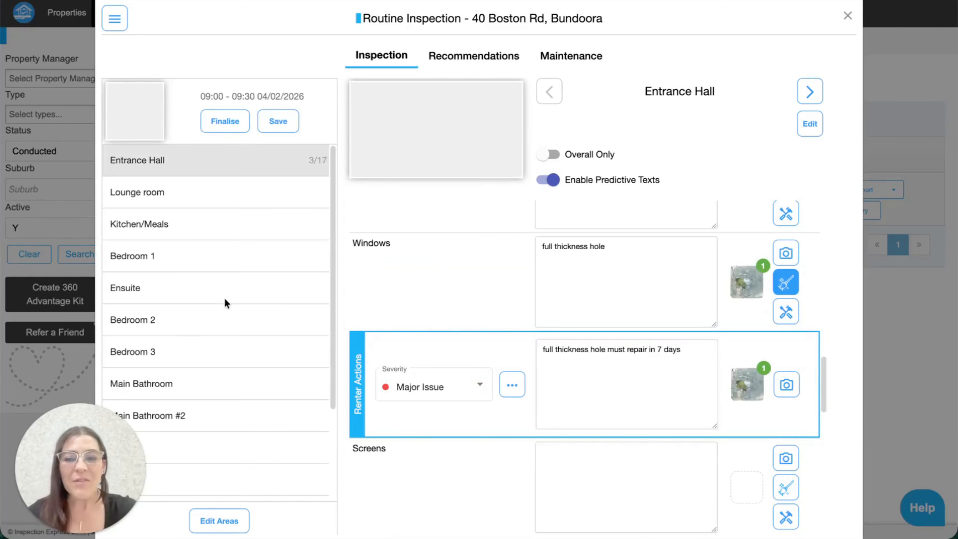
pyautogui.click(230, 124)
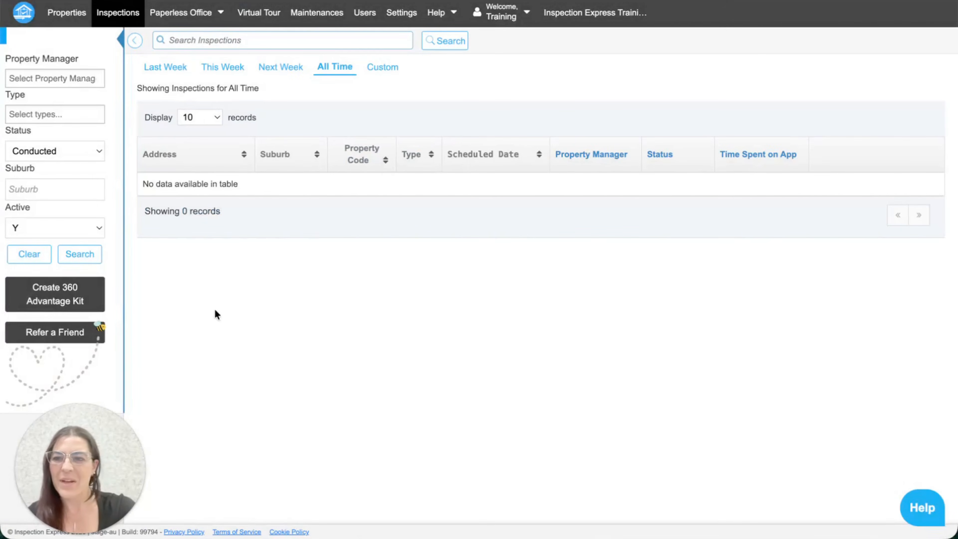
pyautogui.click(82, 153)
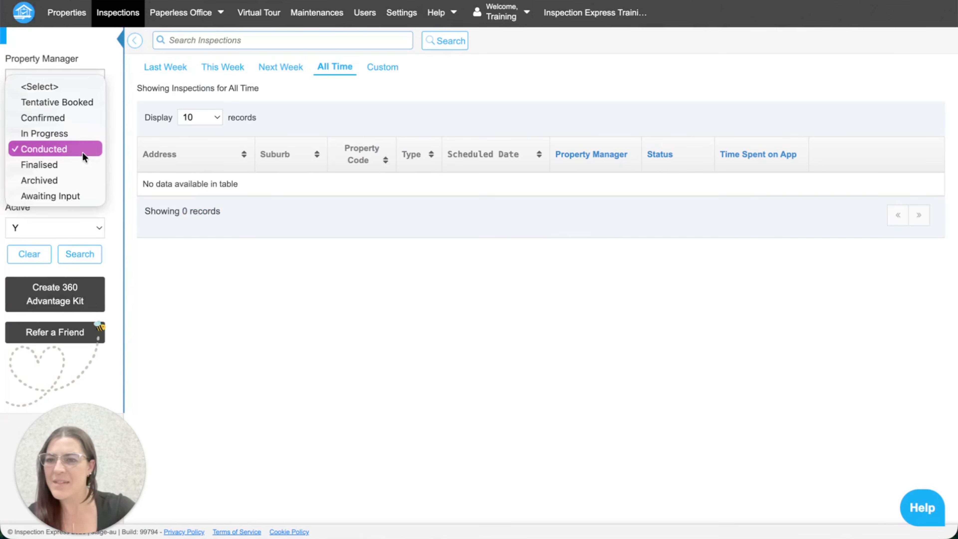
pyautogui.click(60, 162)
pyautogui.click(97, 252)
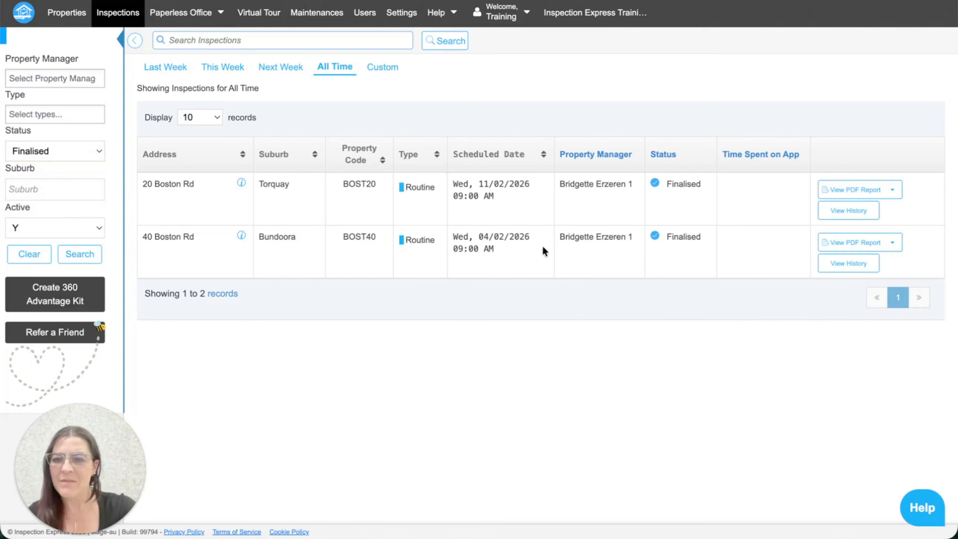
pyautogui.click(893, 242)
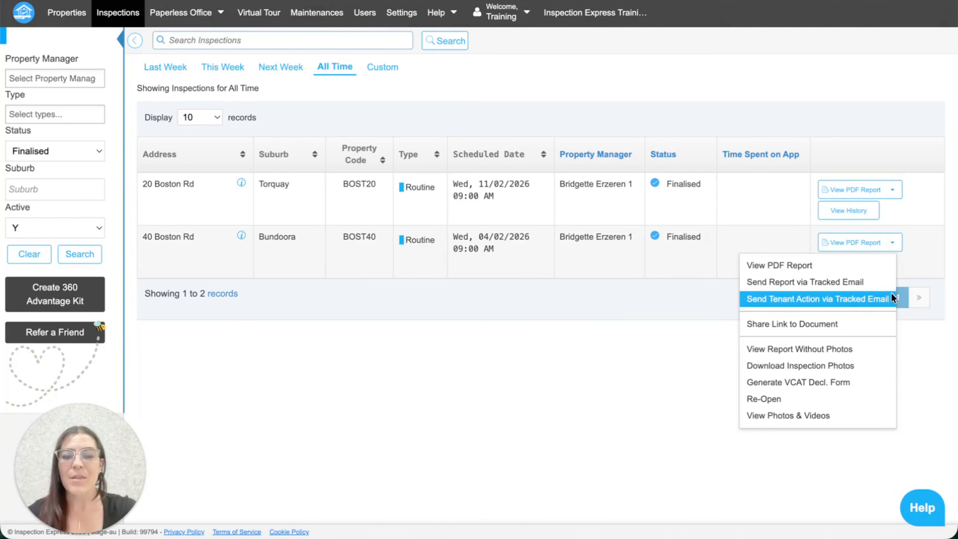
pyautogui.click(853, 299)
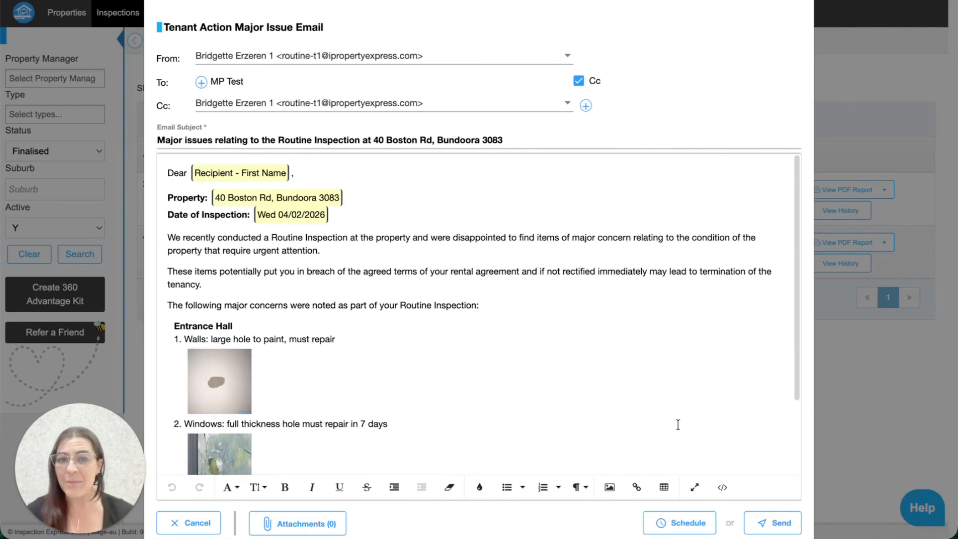
pyautogui.scroll(-1, 672, 415)
pyautogui.scroll(-1, 673, 415)
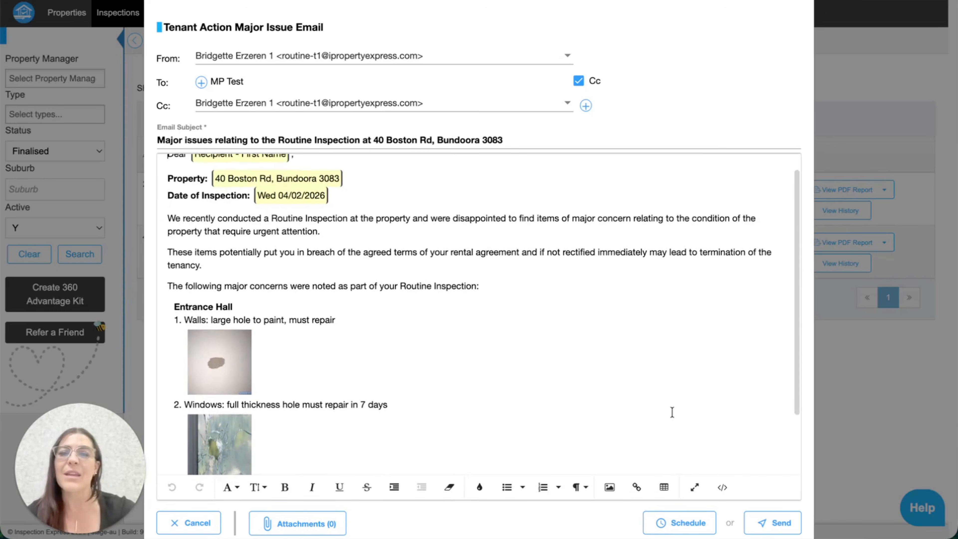
pyautogui.scroll(-1, 672, 412)
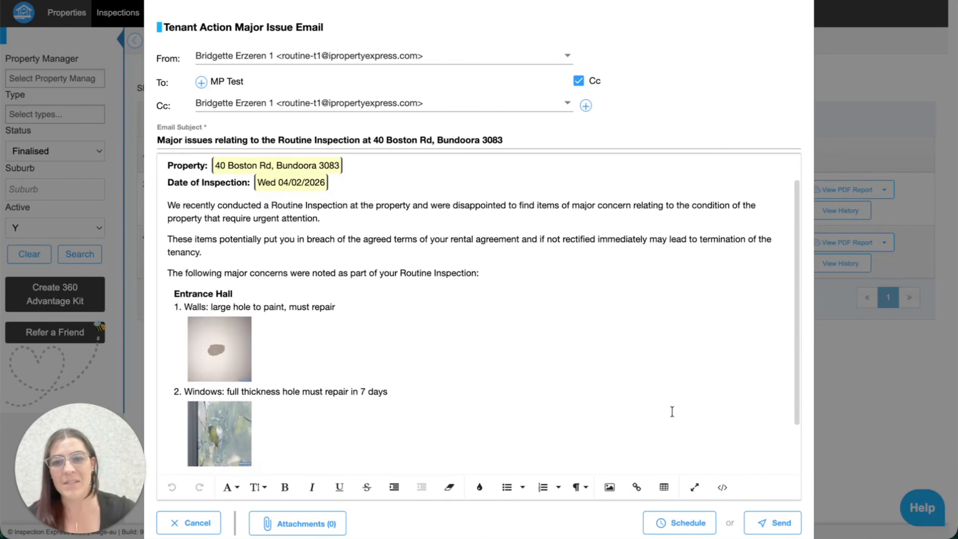
pyautogui.scroll(-5, 668, 409)
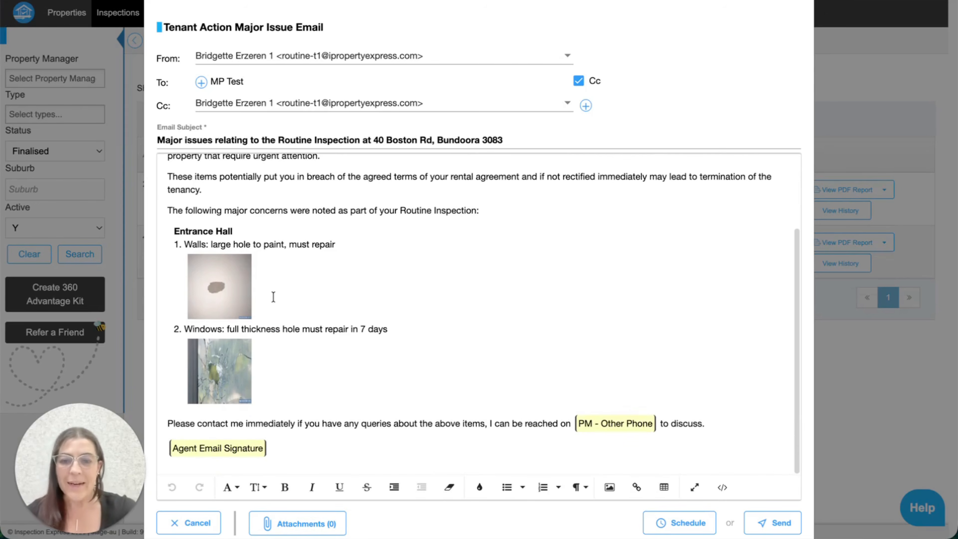
pyautogui.scroll(1, 486, 327)
pyautogui.scroll(7, 486, 326)
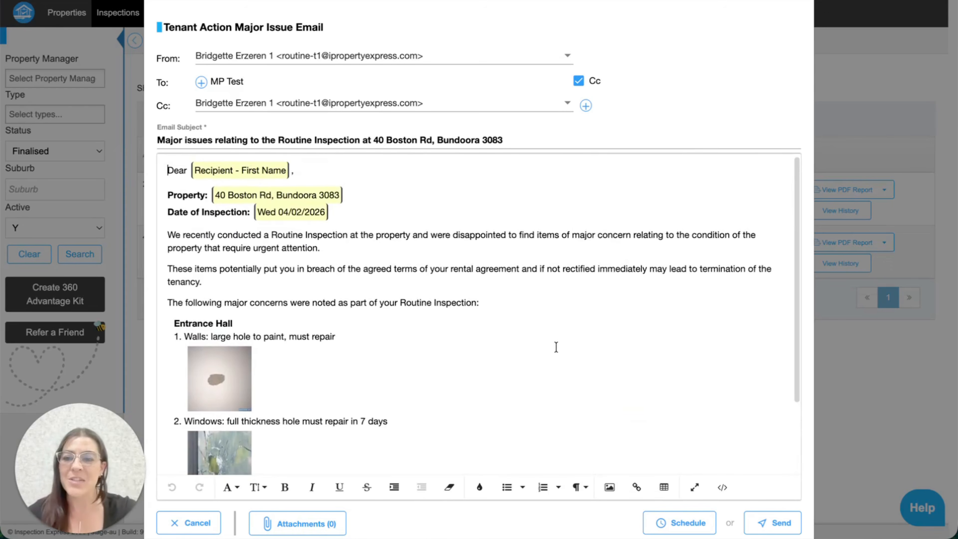
pyautogui.scroll(-4, 556, 347)
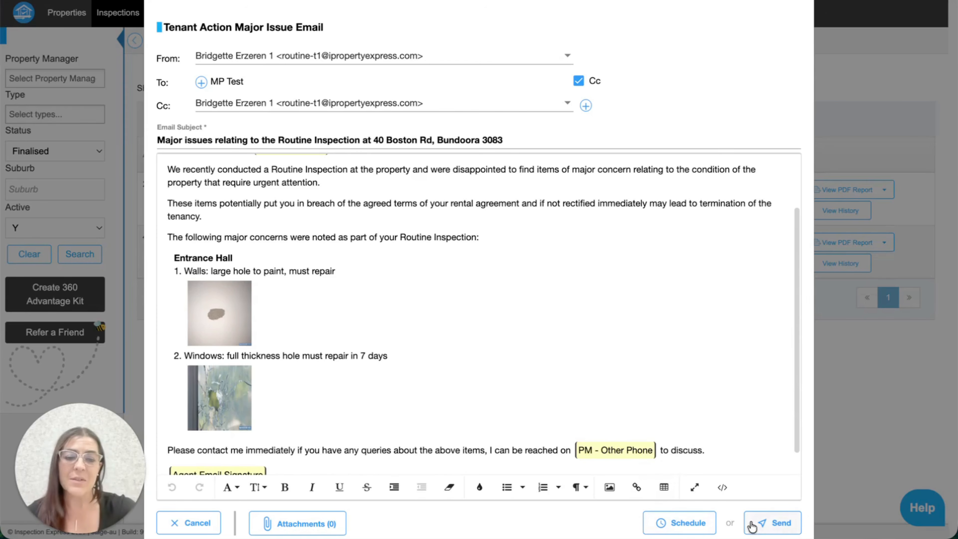
pyautogui.click(782, 525)
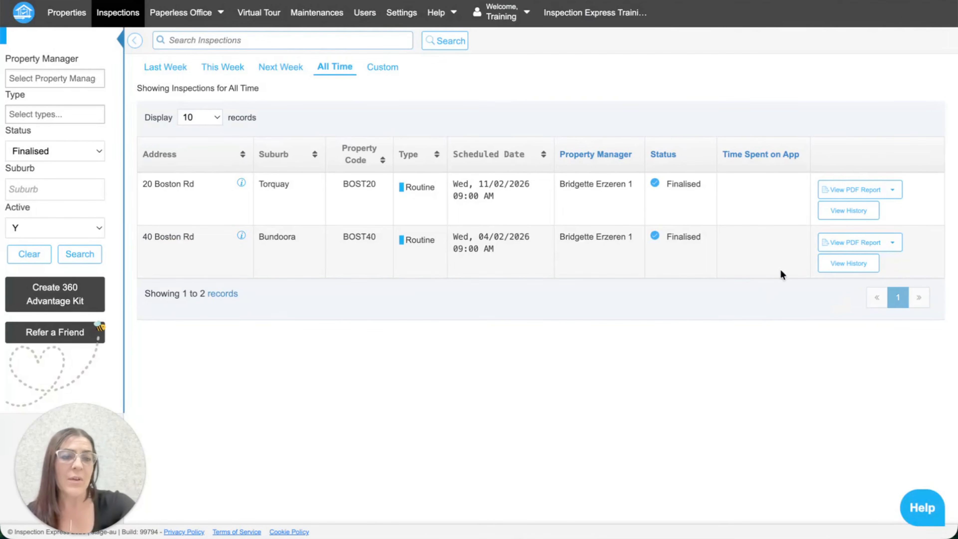
pyautogui.click(849, 265)
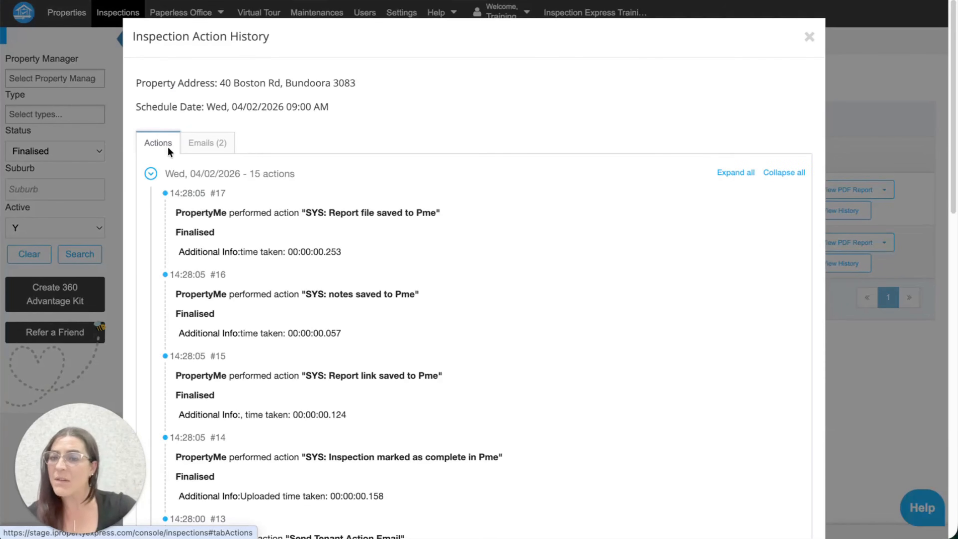
pyautogui.click(207, 143)
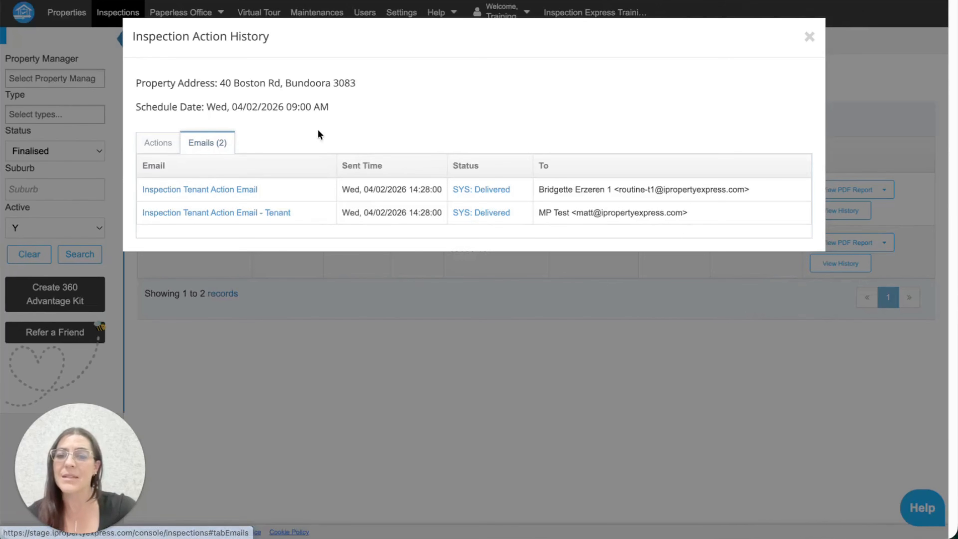
pyautogui.click(810, 37)
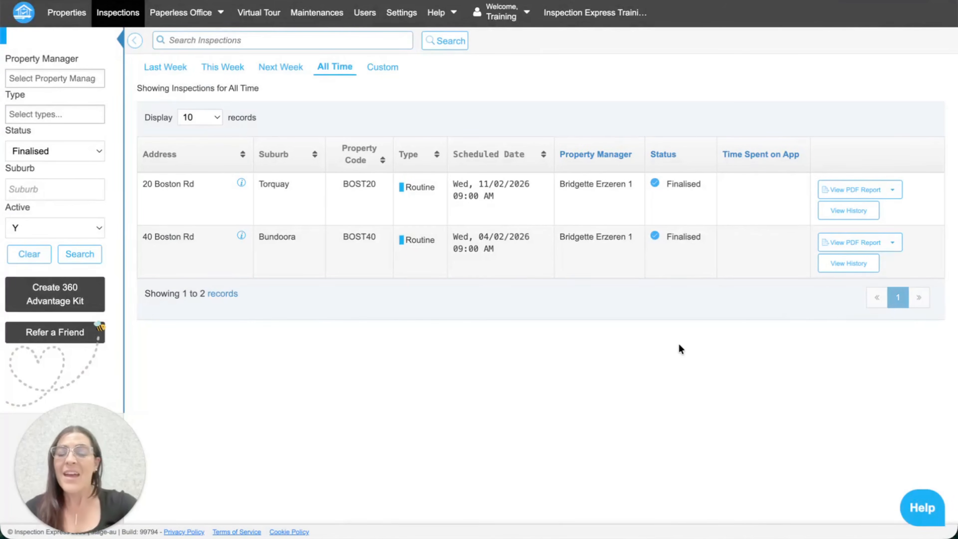